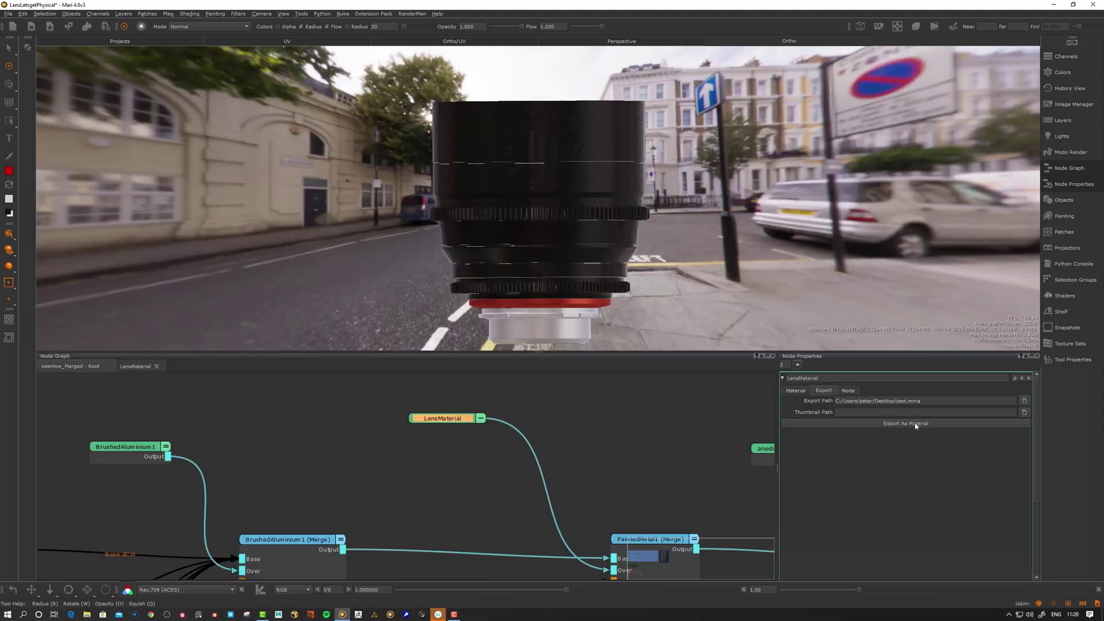
Try exporting the lens group as a material; it fails because the group contains paint nodes
left_click(916, 424)
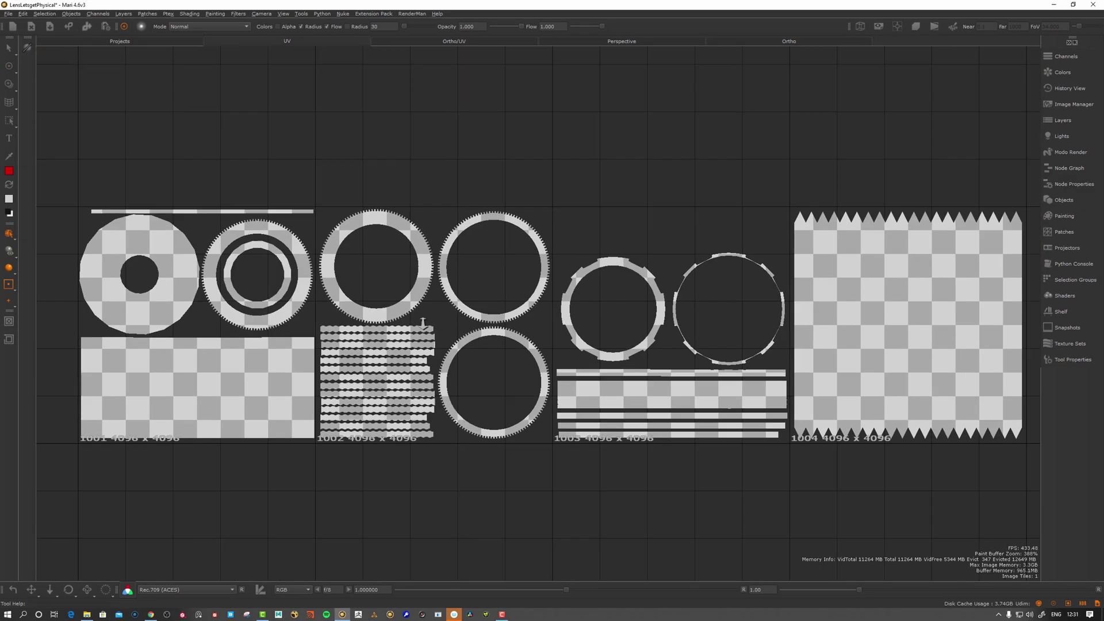
scroll(410, 322, "down", 3)
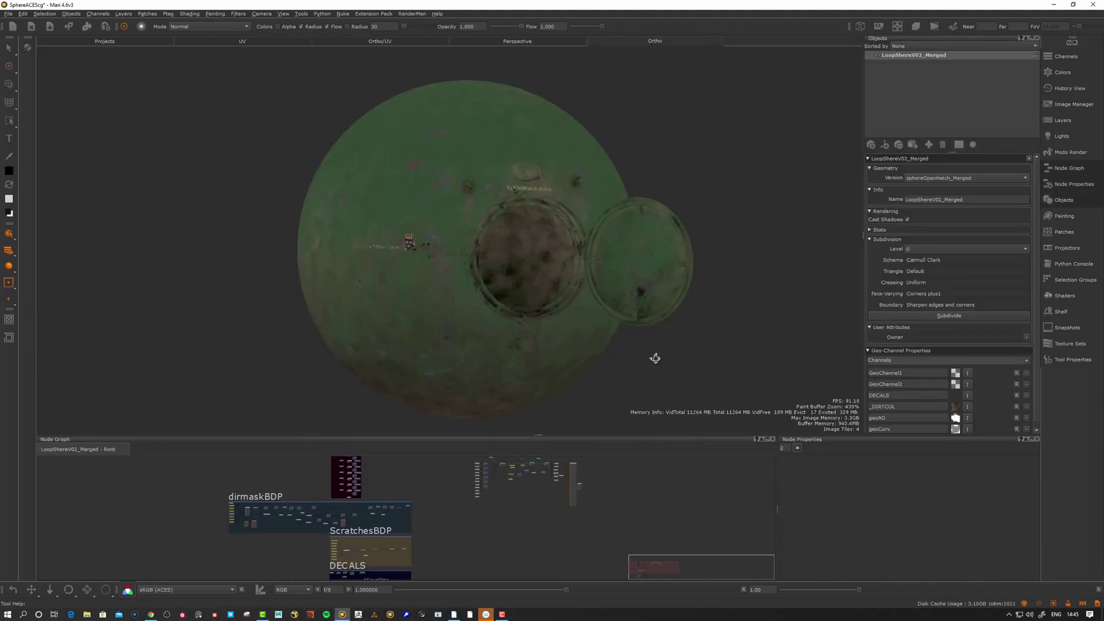
Create an Input node beside the Paint node in the meshmenmetal group and position it
left_click_drag(643, 360, 757, 360, "alt")
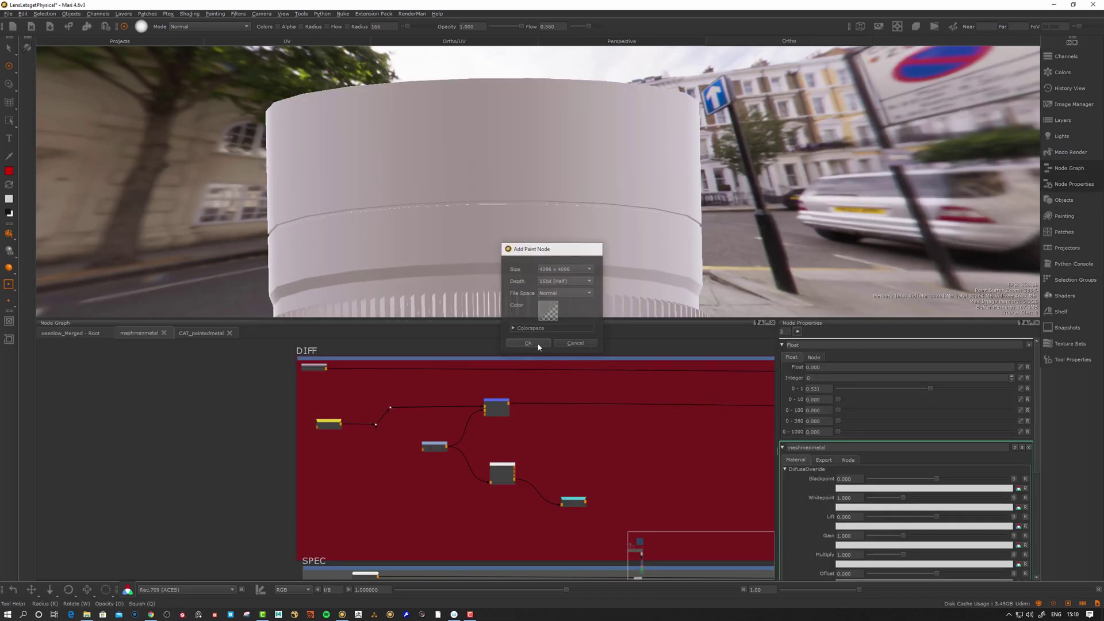
left_click(528, 344)
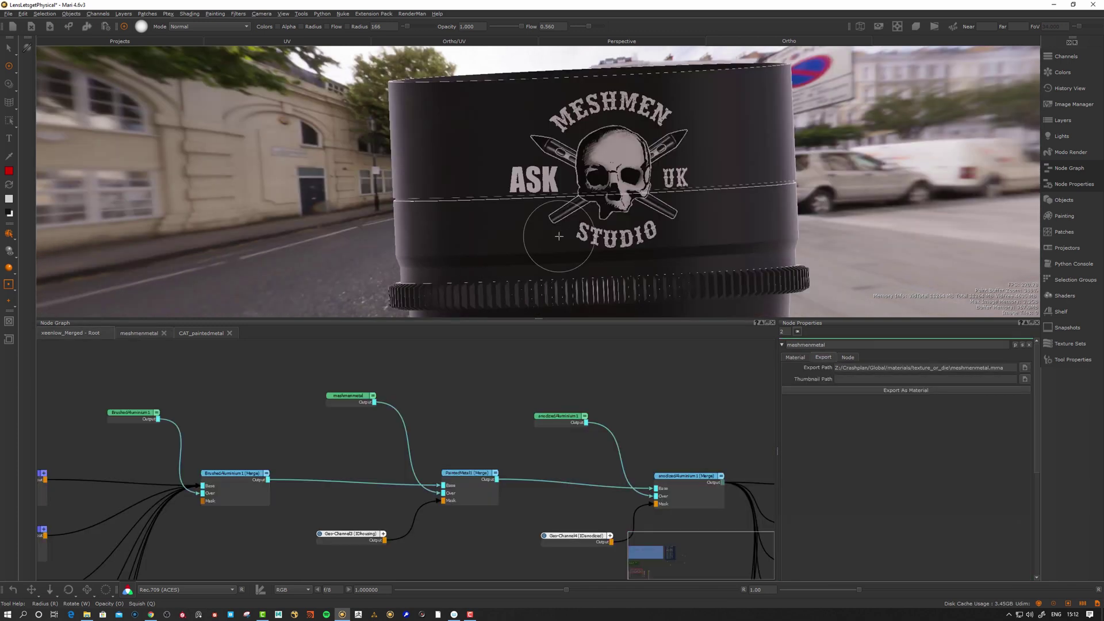
middle_click_drag(552, 192, 530, 200)
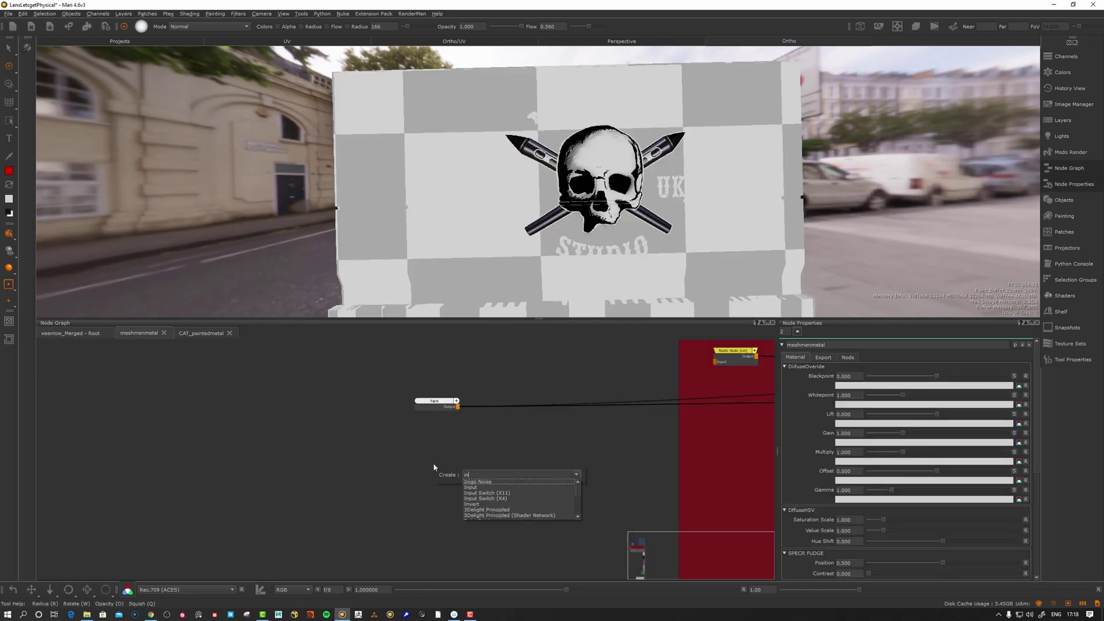
type("put")
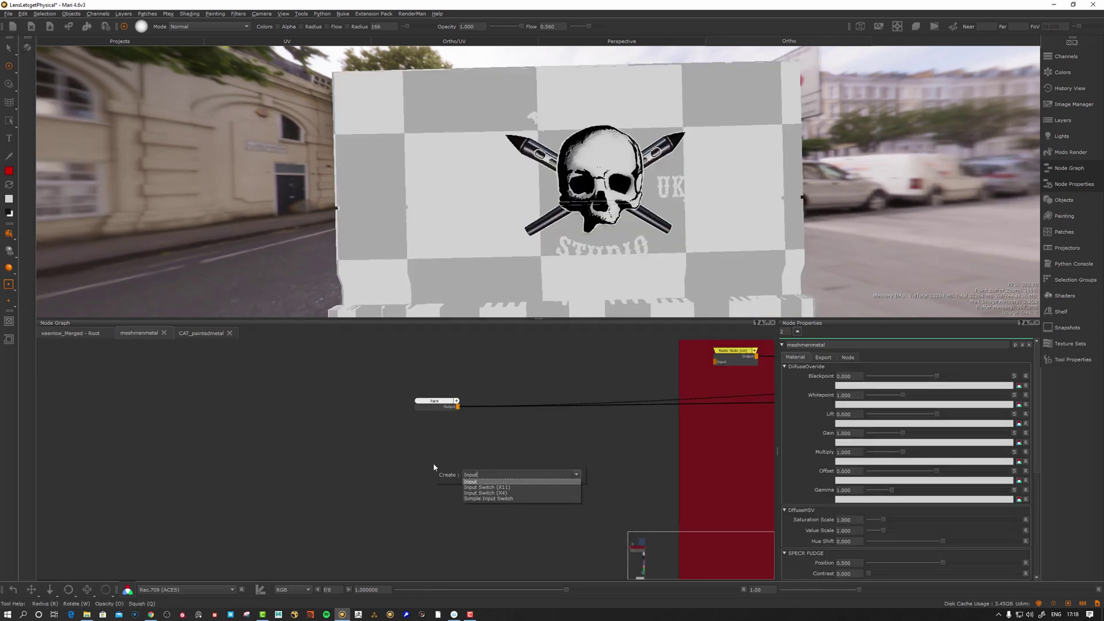
key("Return")
left_click_drag(458, 478, 443, 456)
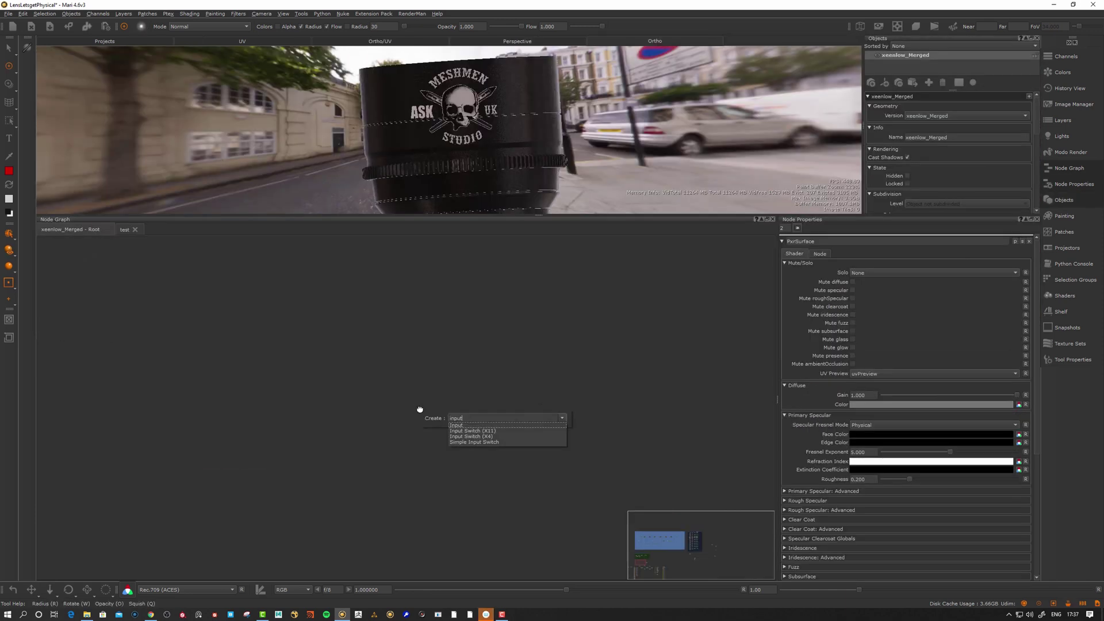
Add another Input node in the test group and rename it Geo-Channel6
key("Return")
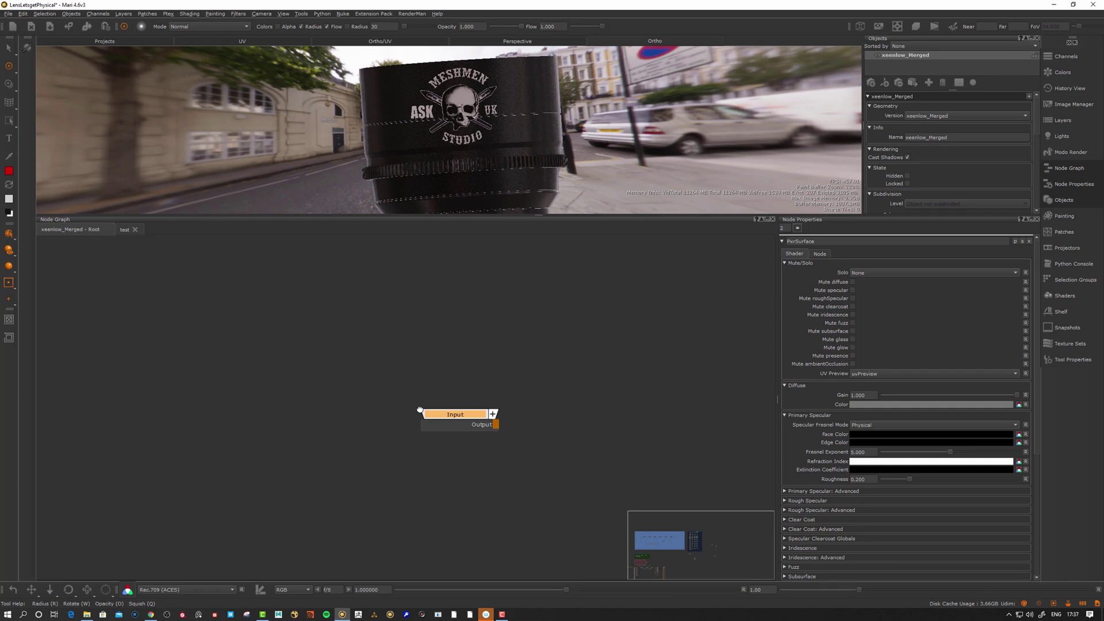
left_click_drag(466, 420, 443, 377)
double_click(452, 392)
type("Geo-Channel6")
key("Return")
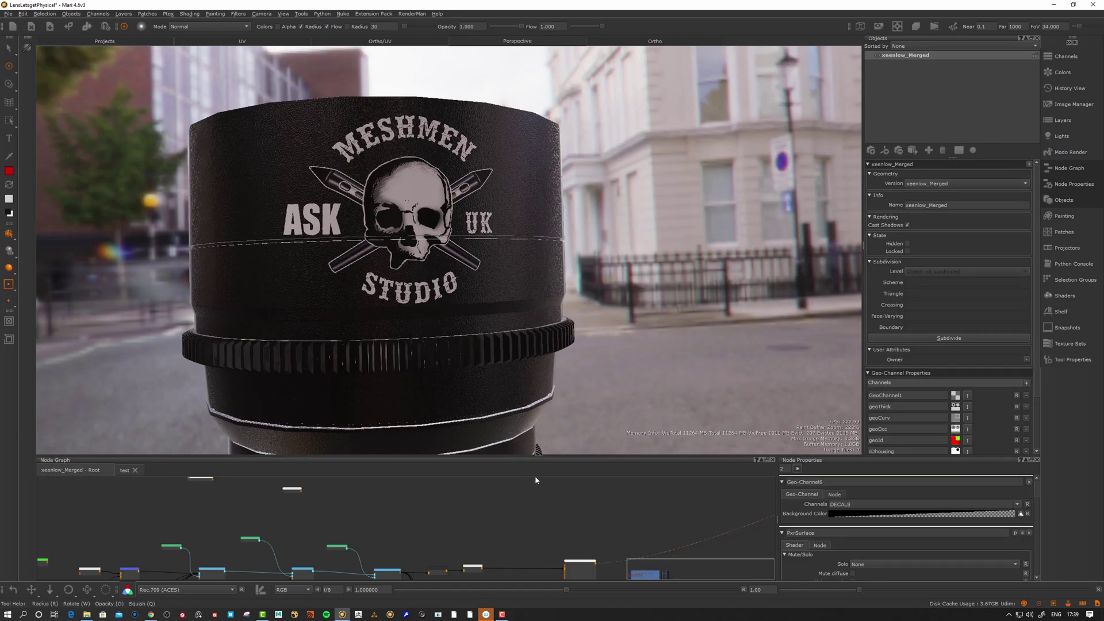
Stamp the meshmenStudio logo onto the sphere
left_click_drag(542, 456, 562, 360)
scroll(550, 472, "down", 2)
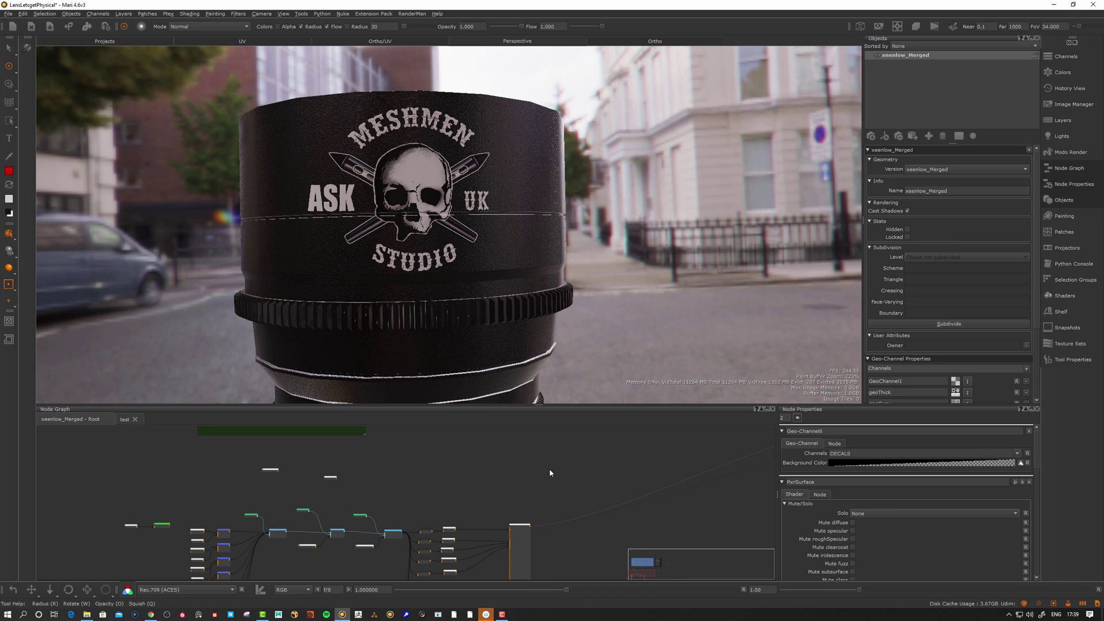
left_click_drag(552, 302, 590, 304, "alt")
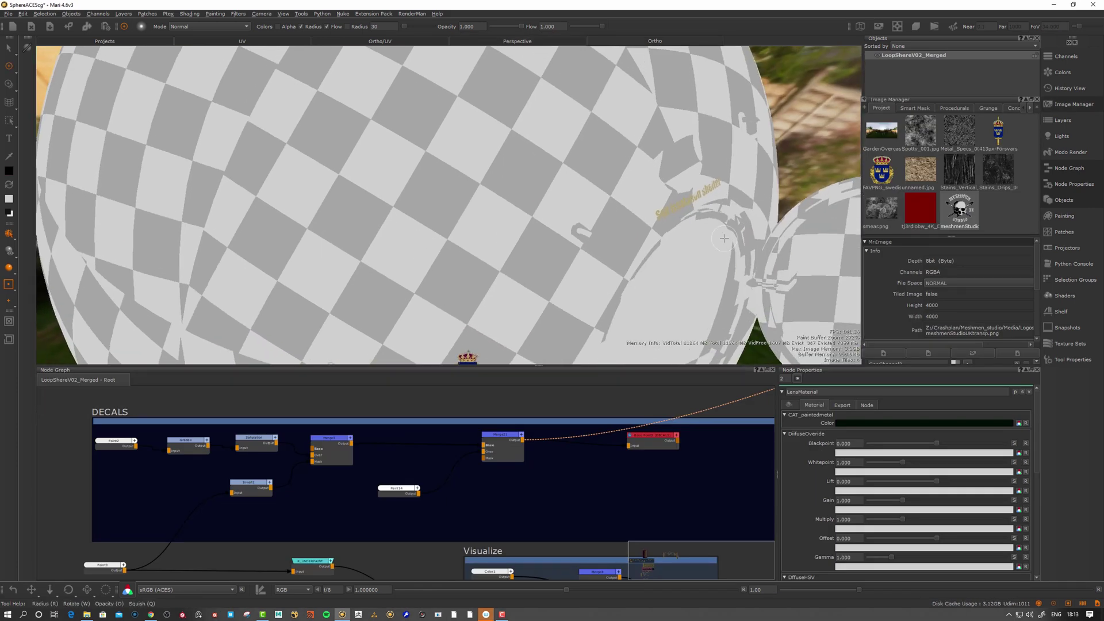
mouse_move(947, 219)
left_mouse_down()
mouse_move(397, 224)
mouse_move(471, 142)
mouse_move(651, 121)
left_mouse_up()
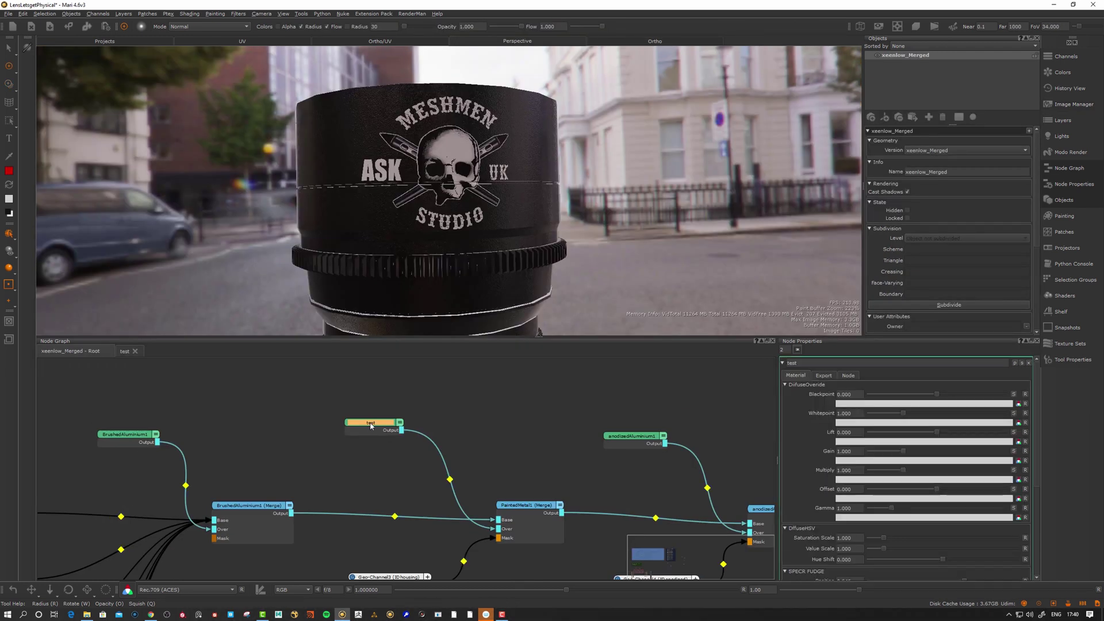
Enter the test group, maximise the Node Graph, and pan through FUZZ, SUBSURFACE, GLASS and BUMP DISP NORMAL
double_click(369, 428)
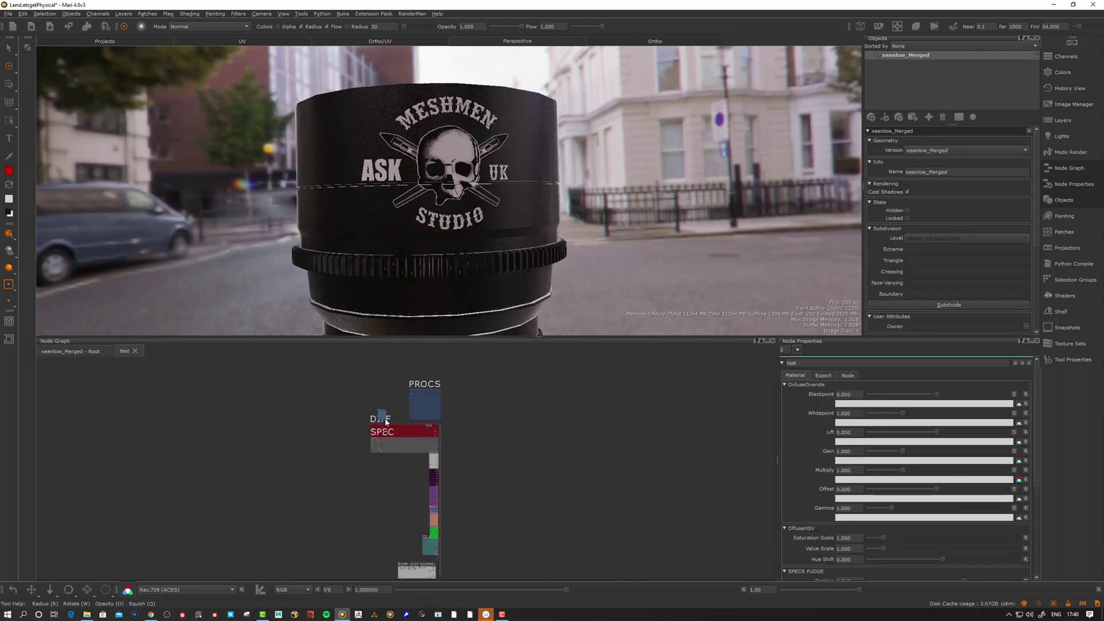
key("space")
scroll(604, 352, "up", 8)
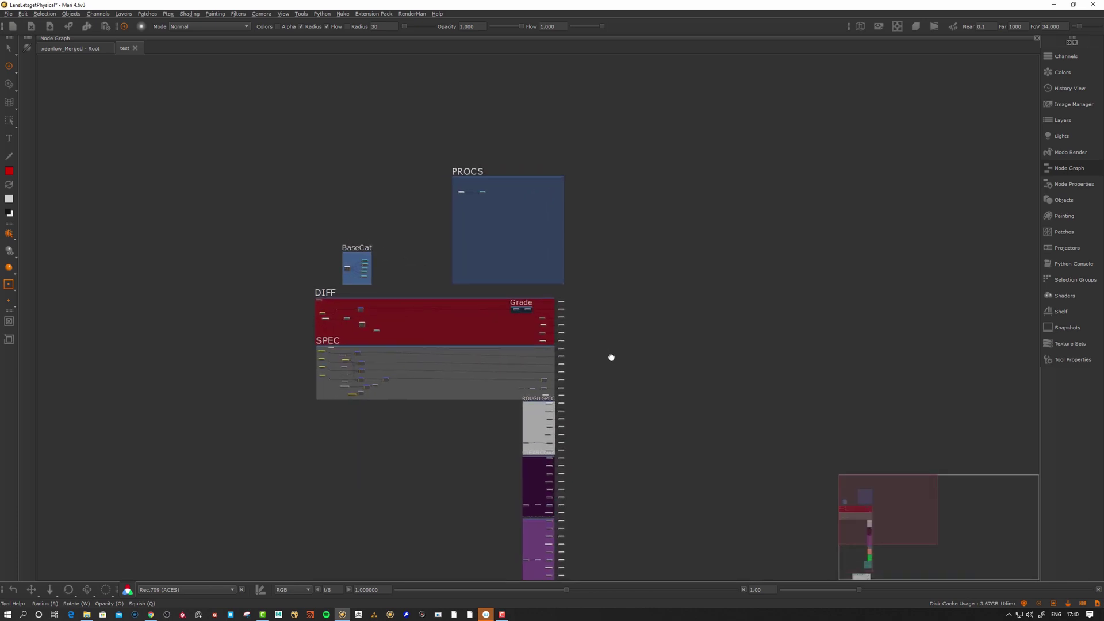
middle_click_drag(612, 357, 611, 118)
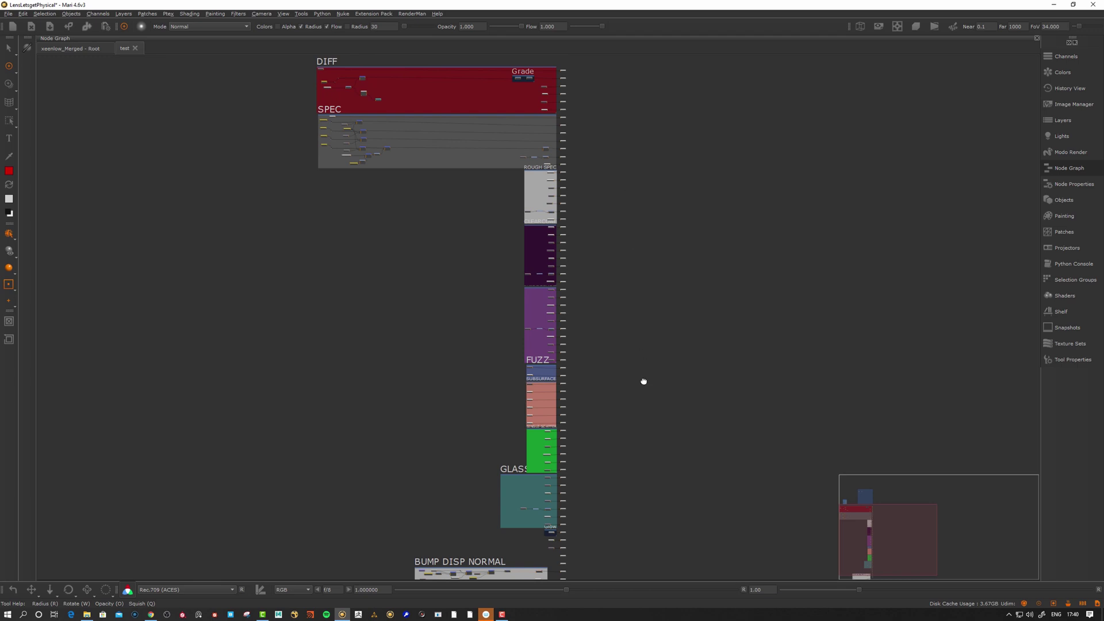
middle_click_drag(643, 381, 644, 298)
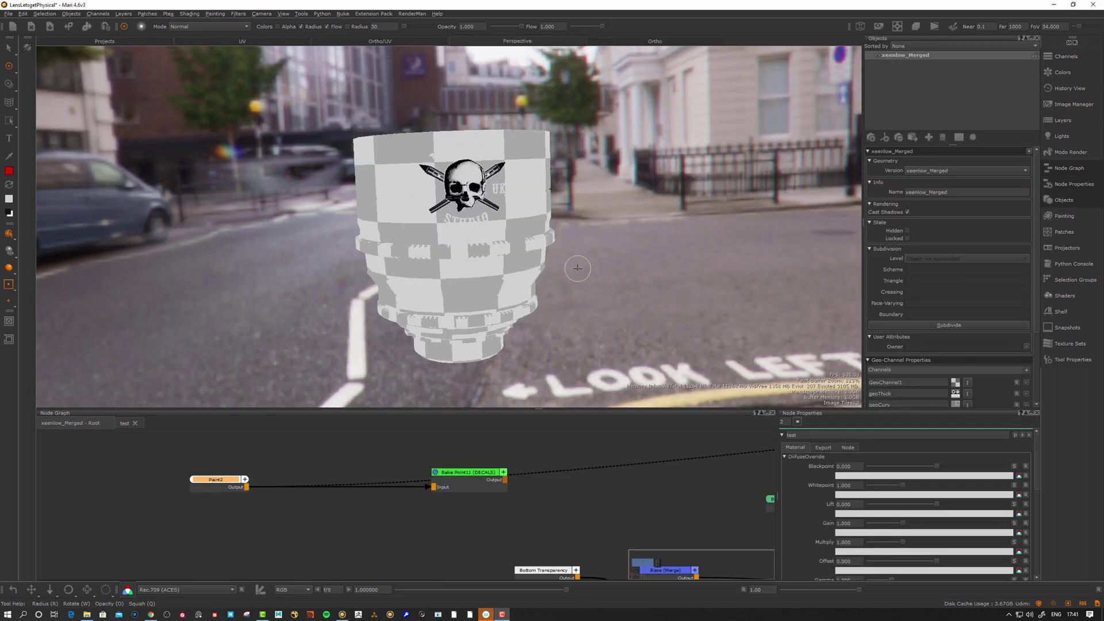
Set the CAT_paintedmetal colour to red, then sweep the hue to try other colours
scroll(693, 274, "up", 5)
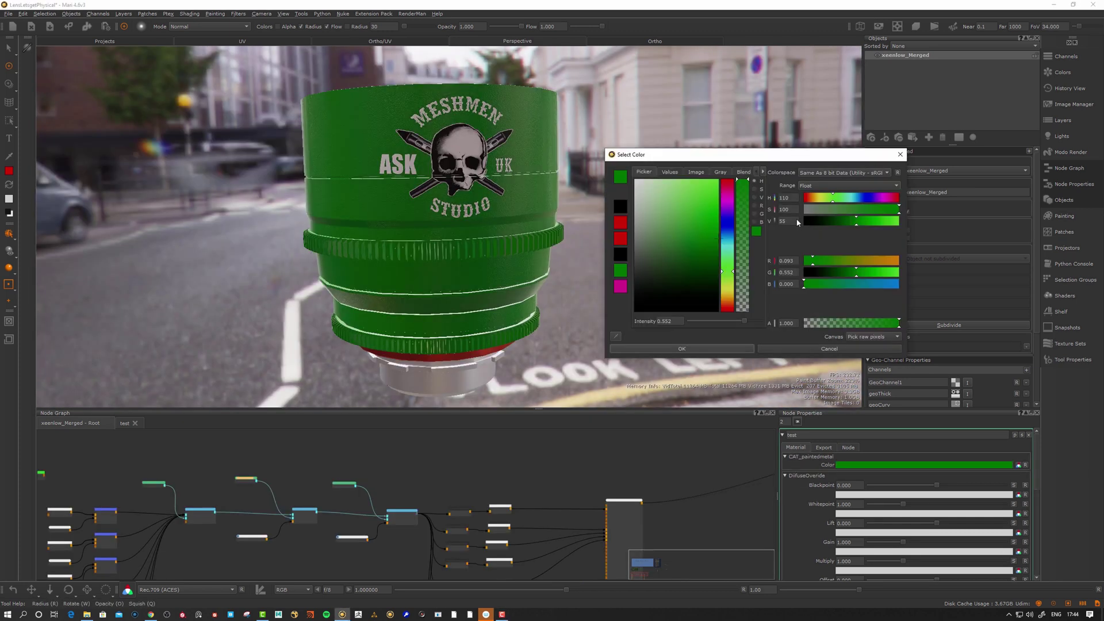
left_click(620, 222)
left_click_drag(805, 198, 889, 197)
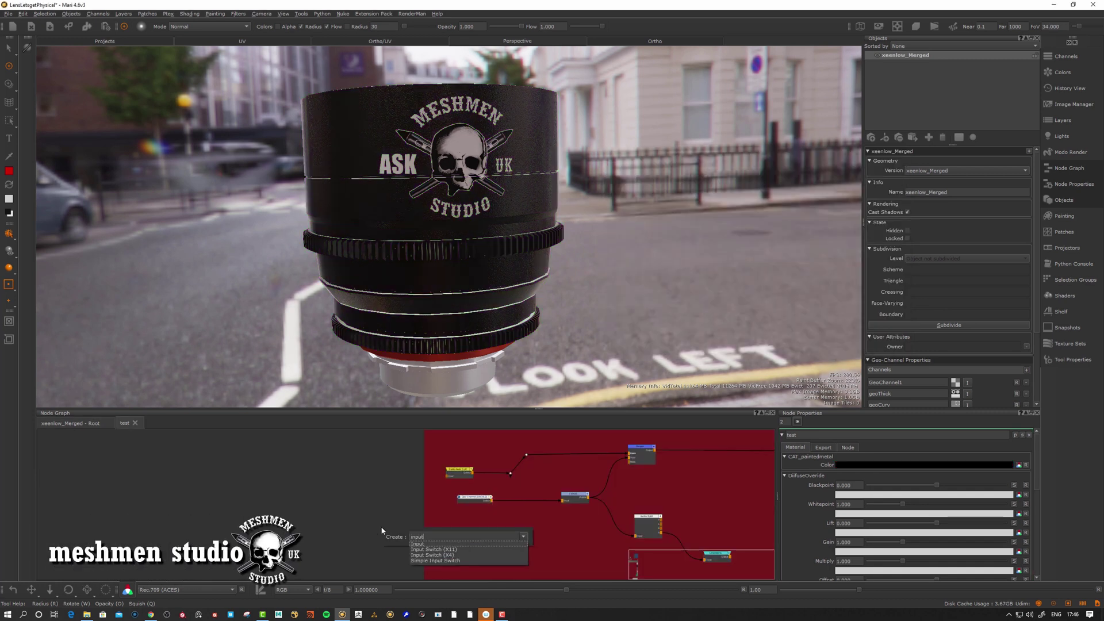
Create a DECALS Input node inside the test group and wire it into Clamp6
key("Return")
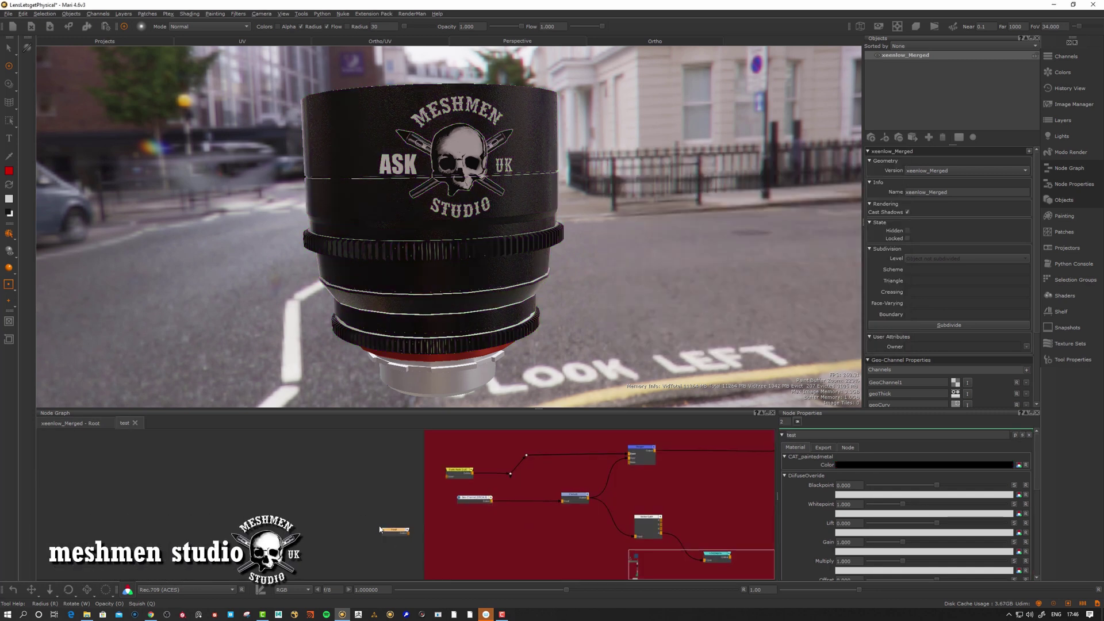
scroll(379, 529, "up", 2)
left_click_drag(386, 549, 519, 524)
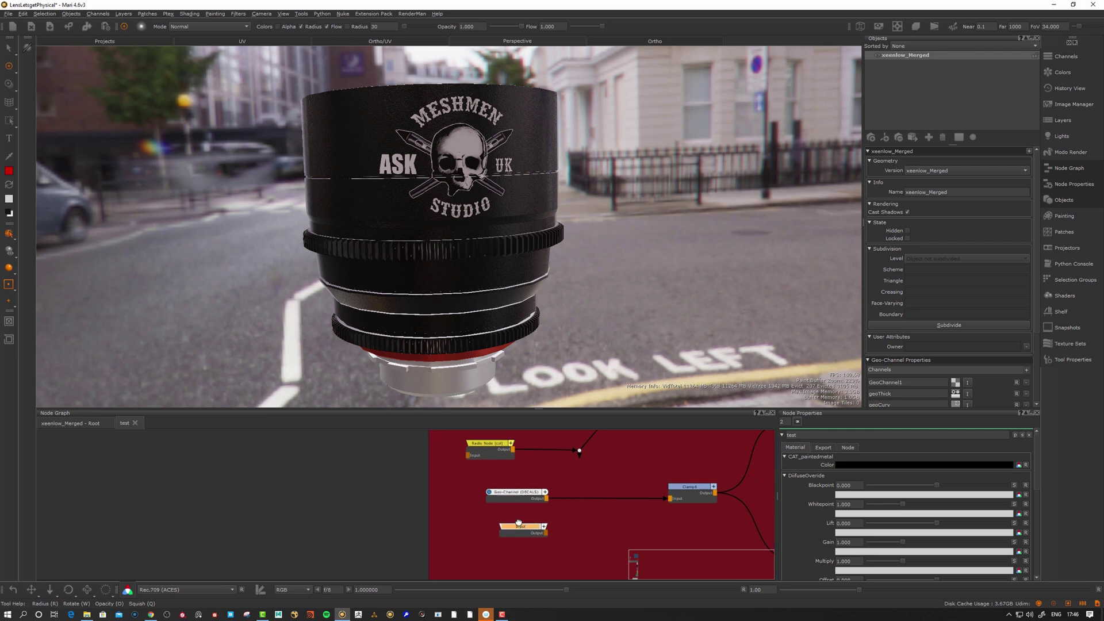
middle_click_drag(519, 524, 396, 508)
scroll(397, 510, "up", 3)
double_click(395, 513)
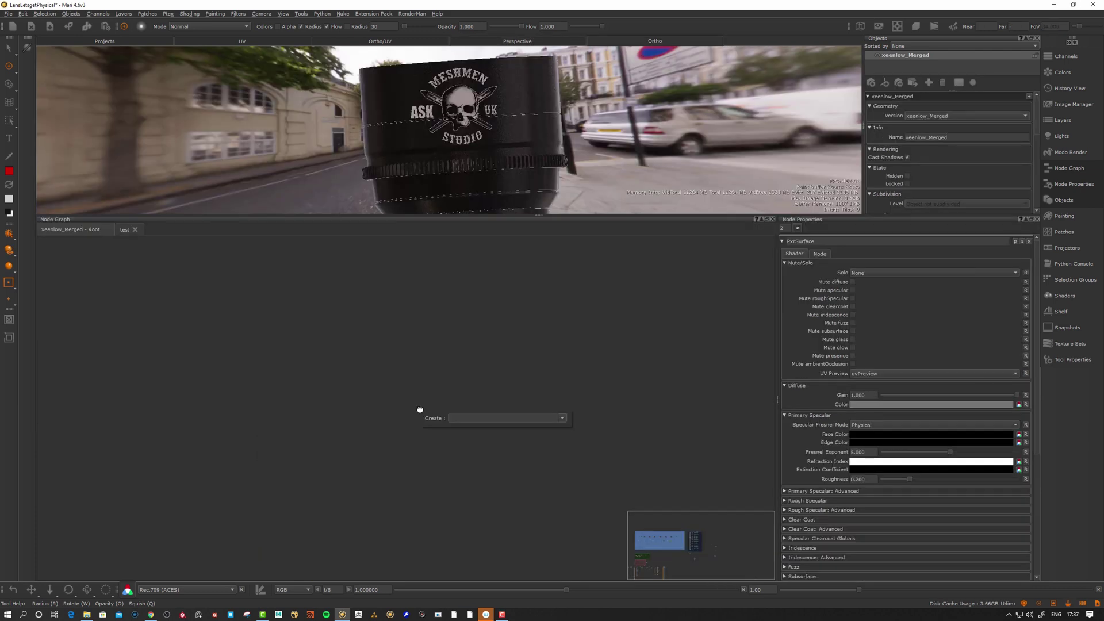
type("input")
key("Return")
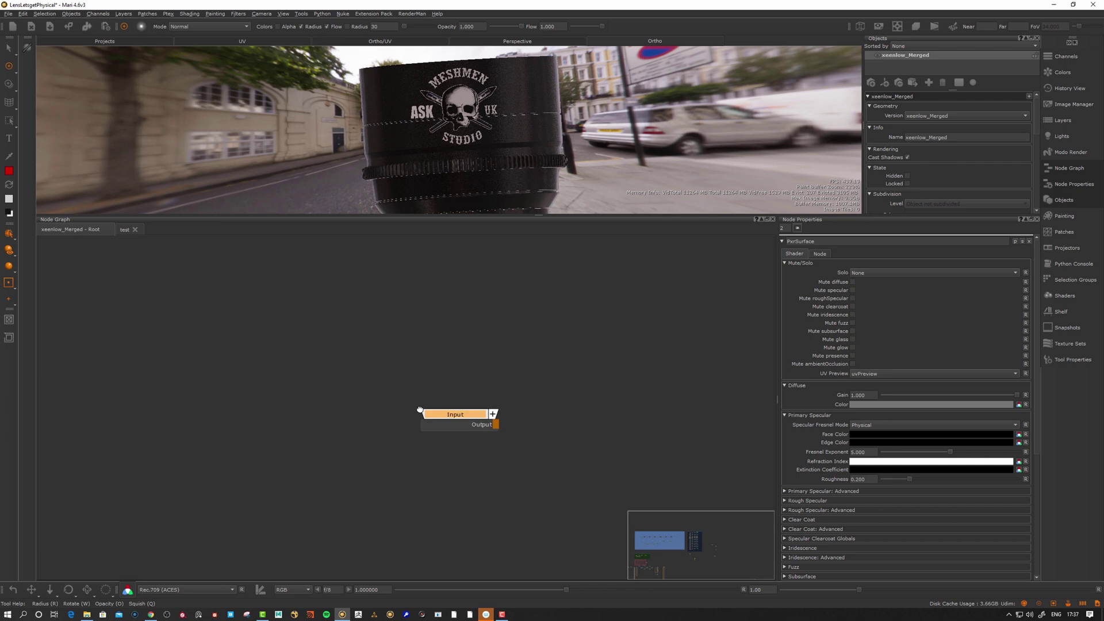
left_click_drag(465, 418, 464, 382)
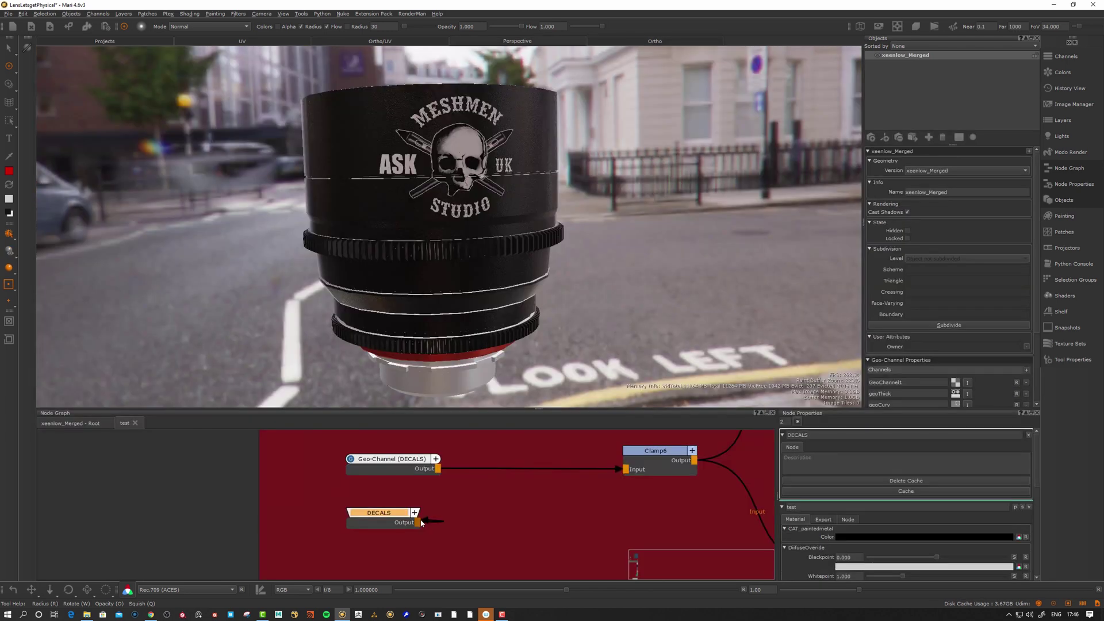
left_click_drag(438, 469, 465, 516)
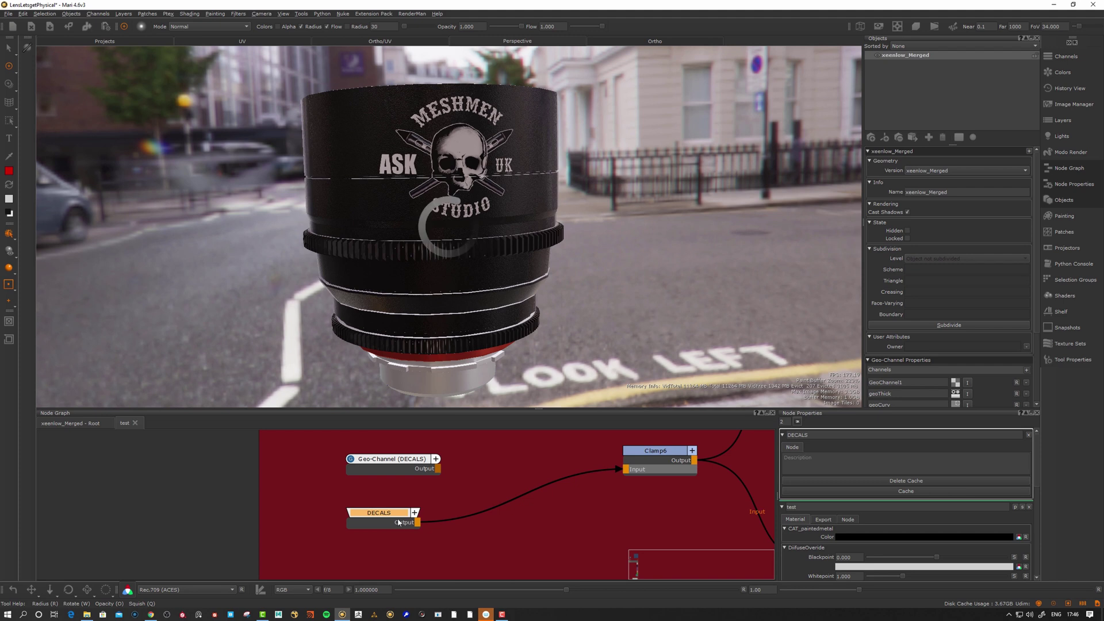
Back in the main graph, connect Paint2's output to the test material's DECALS input
double_click(220, 483)
scroll(293, 518, "down", 4)
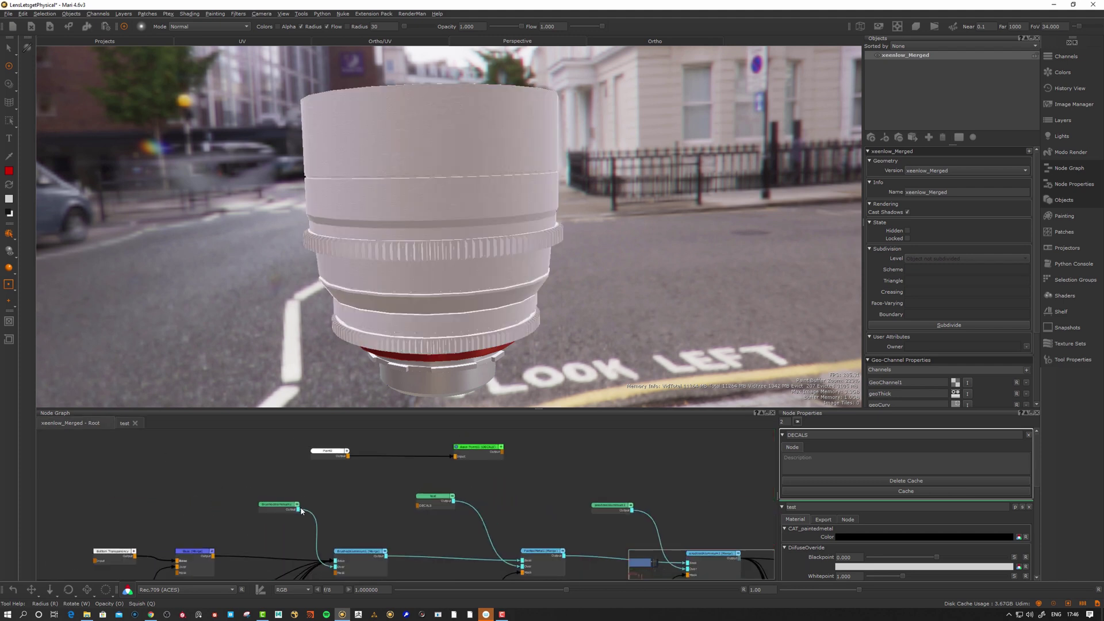
middle_click_drag(359, 483, 357, 489)
left_click(349, 474)
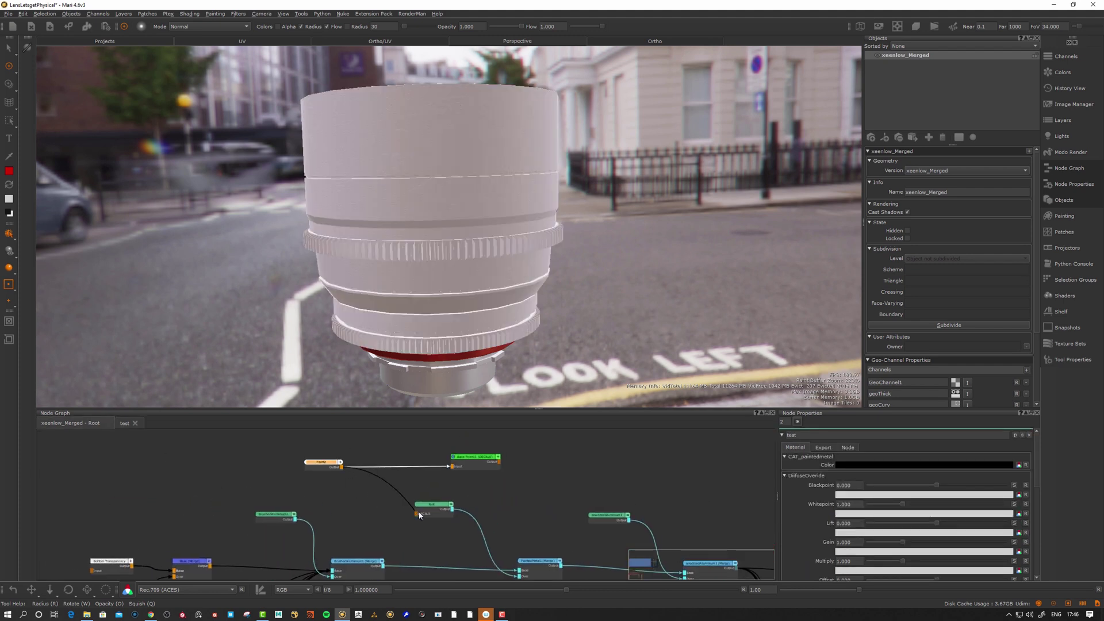
left_click_drag(419, 515, 423, 515)
left_click(436, 510)
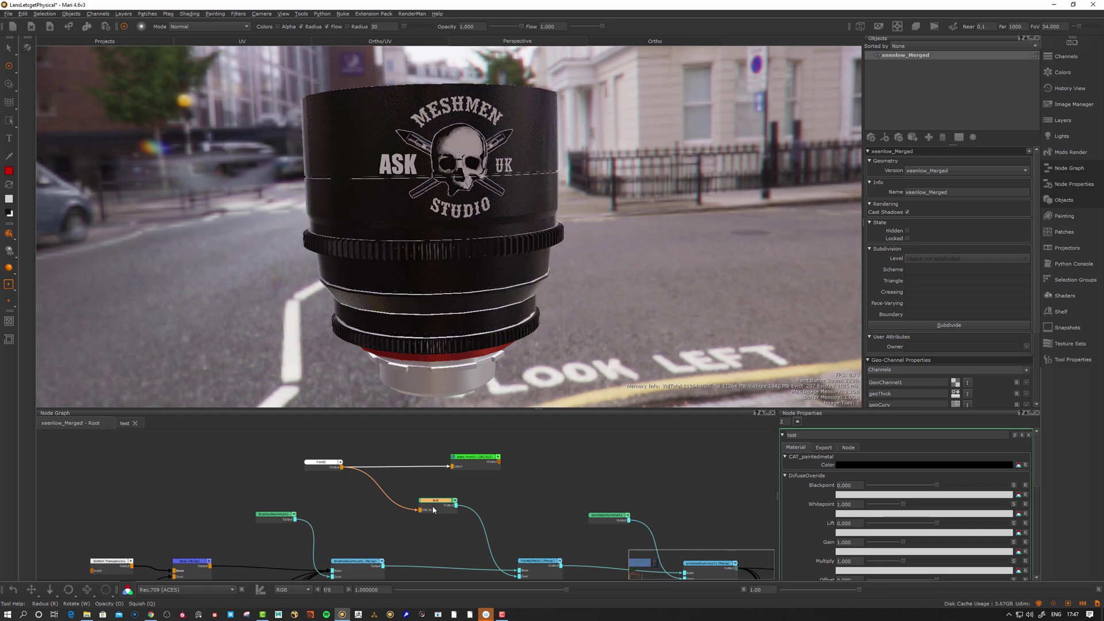
Create a Geo-Channel node with the geo alias and set its channel to geoThick
scroll(433, 510, "up", 5)
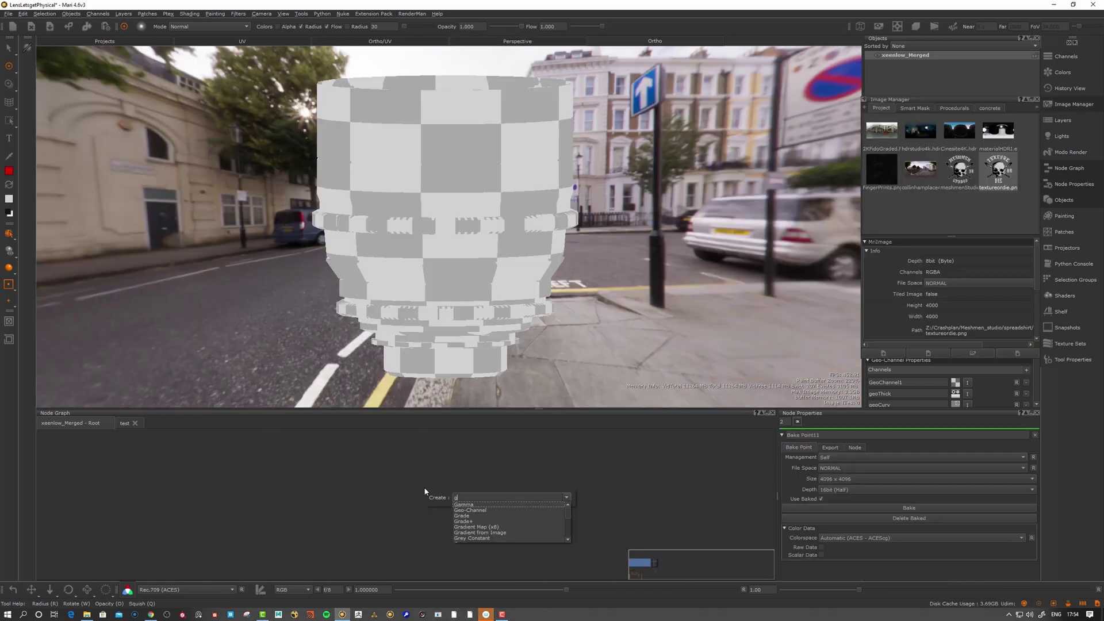
type("geo")
key("Return")
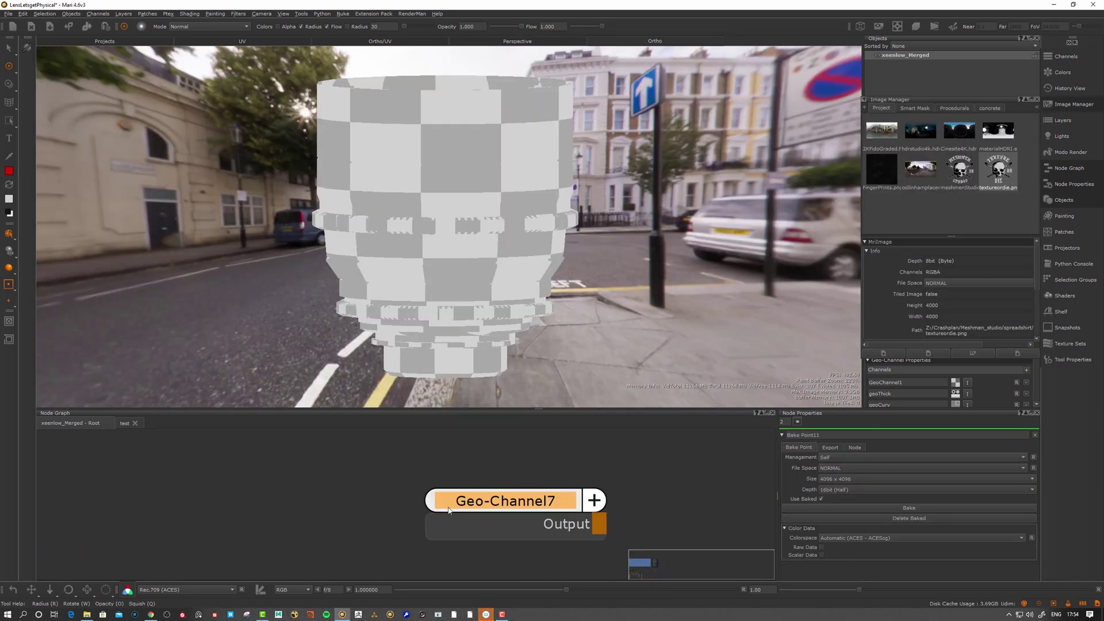
left_click_drag(494, 504, 446, 486)
left_click(863, 457)
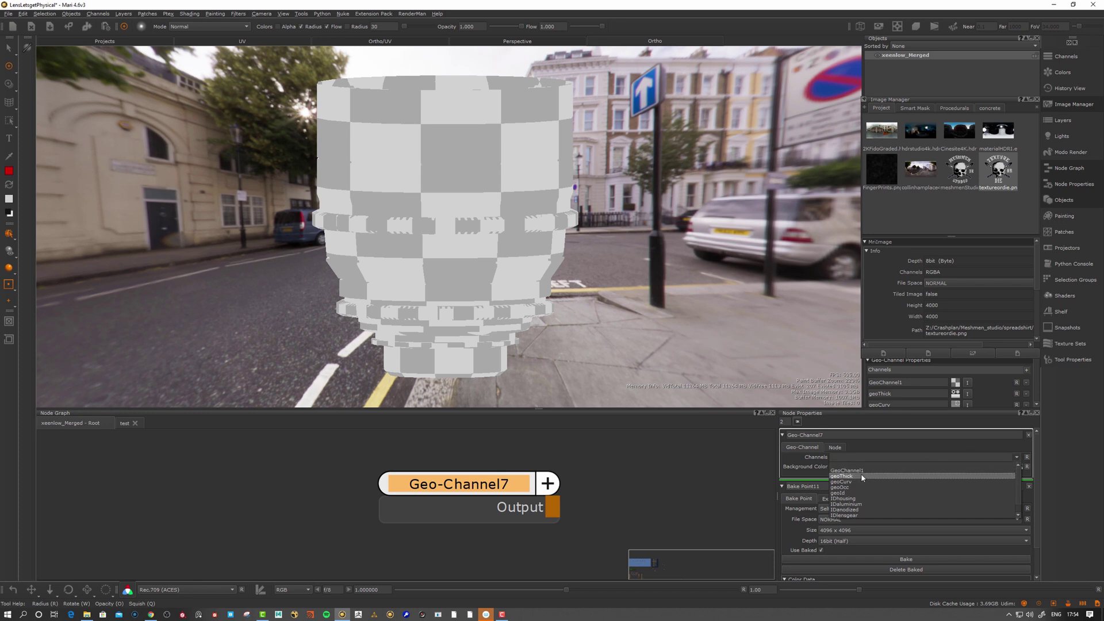
left_click(866, 477)
Preview geoCurv, IDanodized and IDlensgear channels on the lens, then add another Geo-Channel node
left_click(920, 457)
left_click(922, 482)
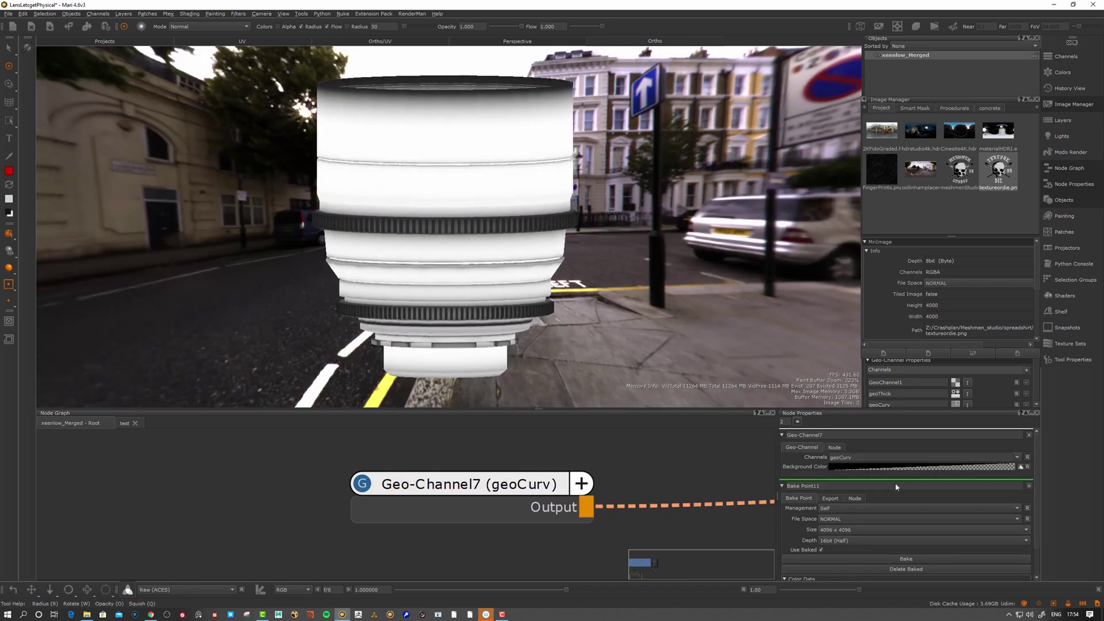
key("Down")
key("Down")
key("Down")
key("Down")
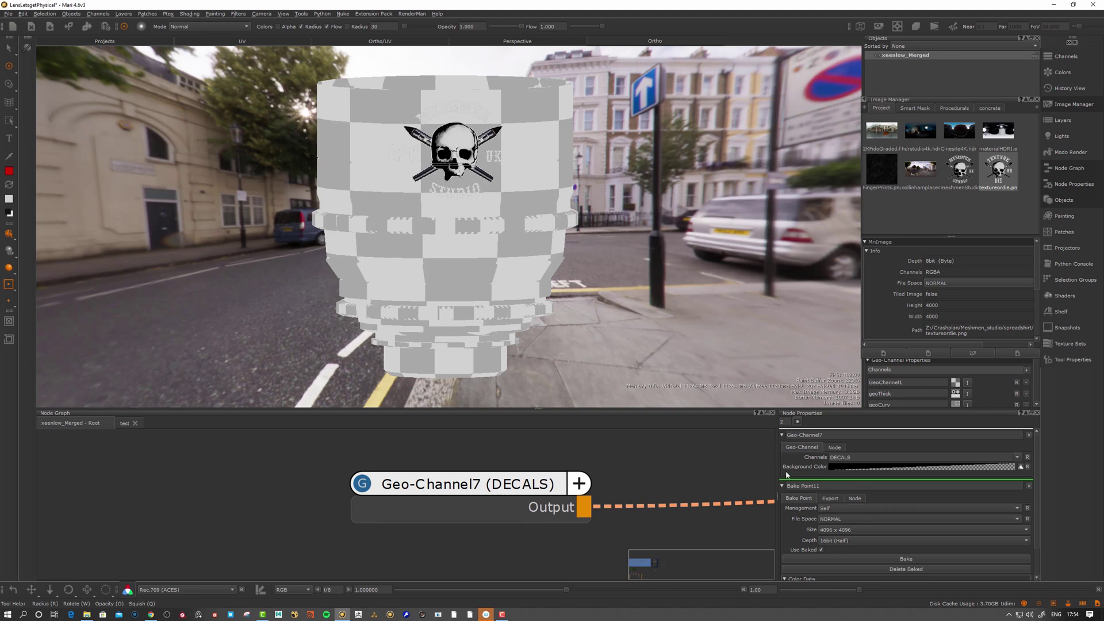
key("Down")
left_click(920, 457)
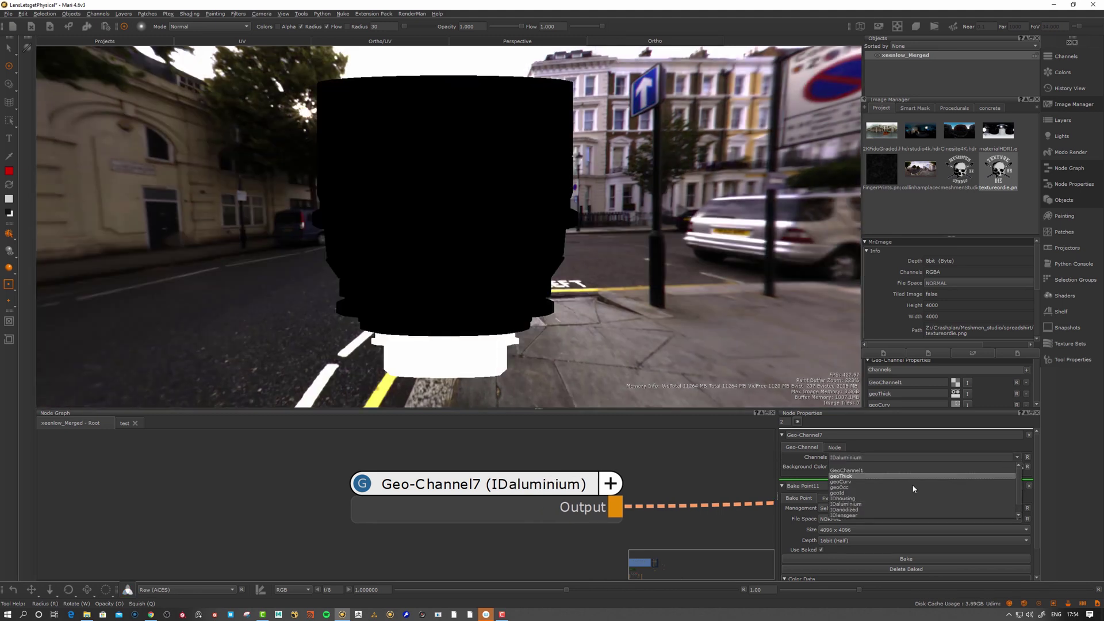
left_click(912, 476)
key("Down")
left_click(978, 457)
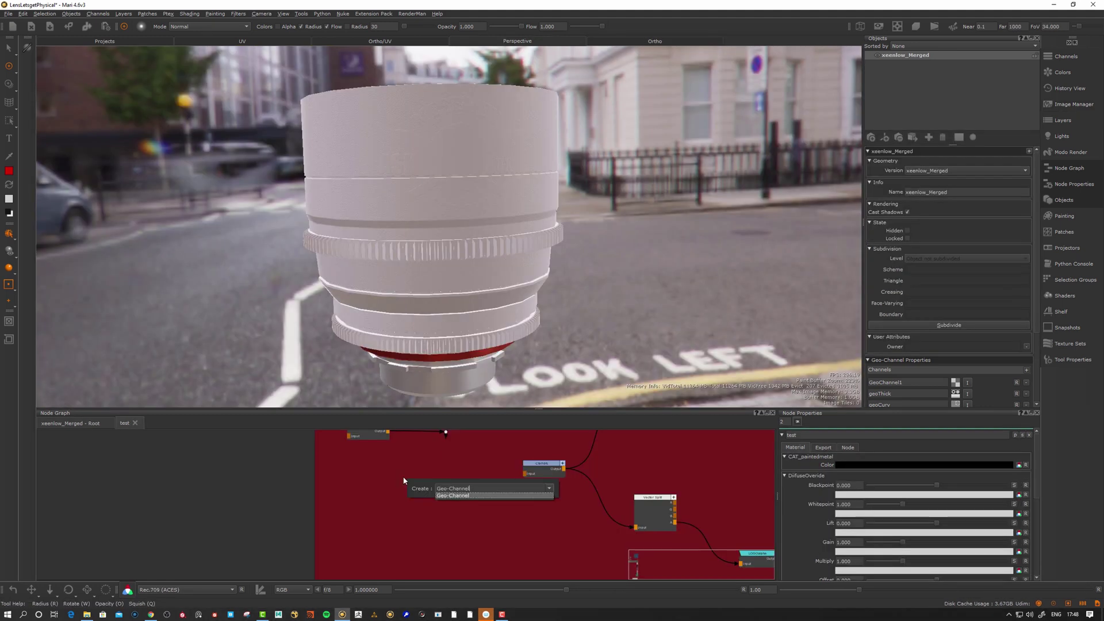
key("Return")
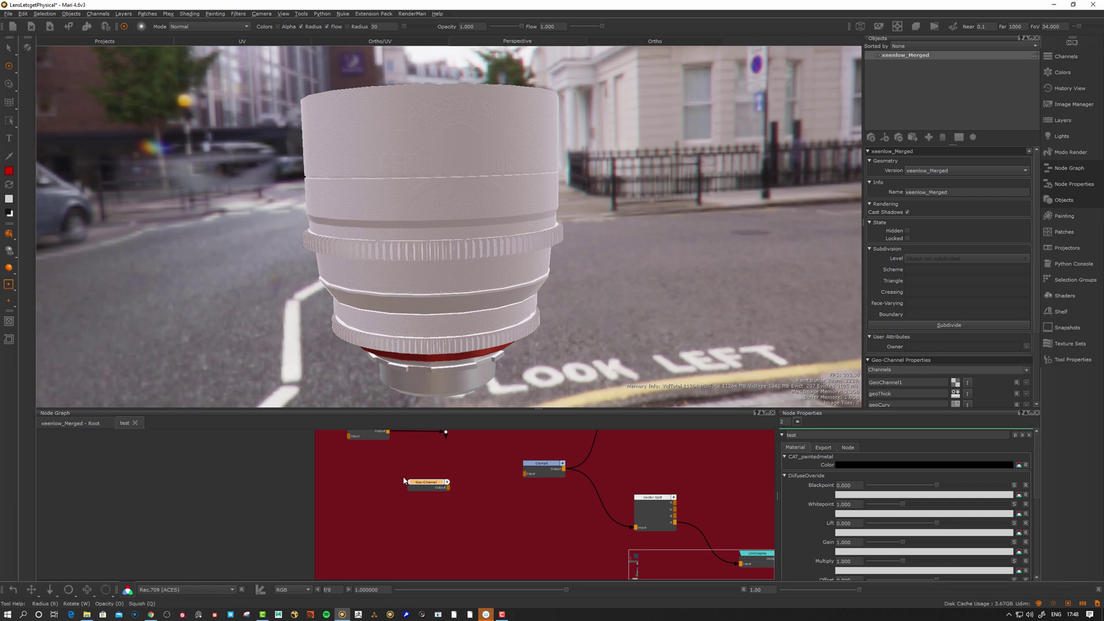
Position the new Geo-Channel node and shift the material colour's hue to orange
left_click_drag(426, 483, 400, 480)
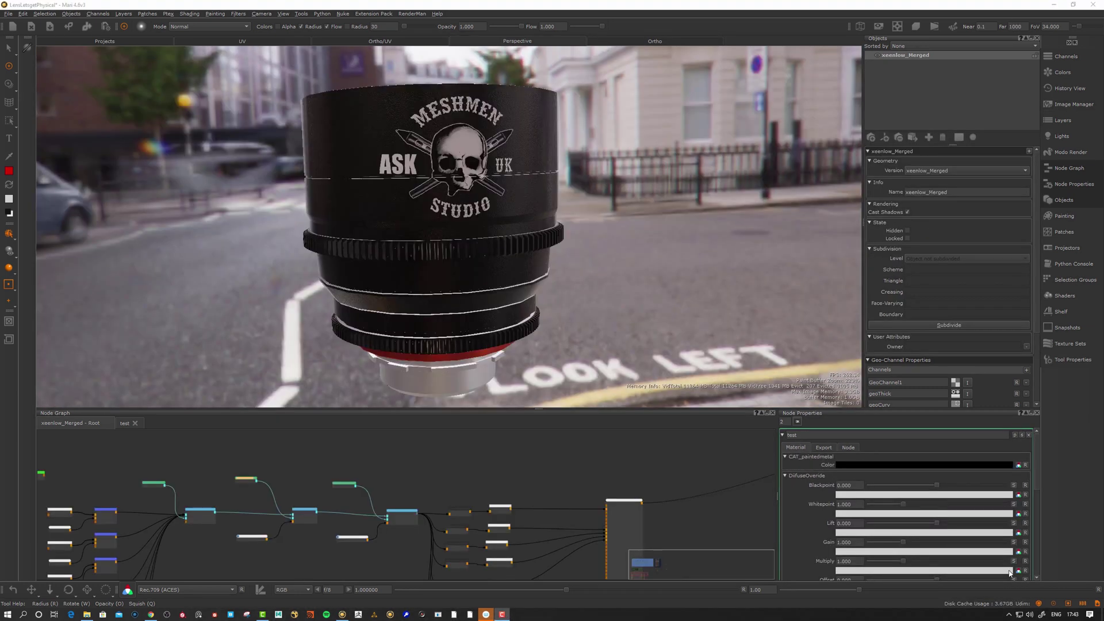
left_click(1018, 465)
left_click_drag(836, 198, 856, 210)
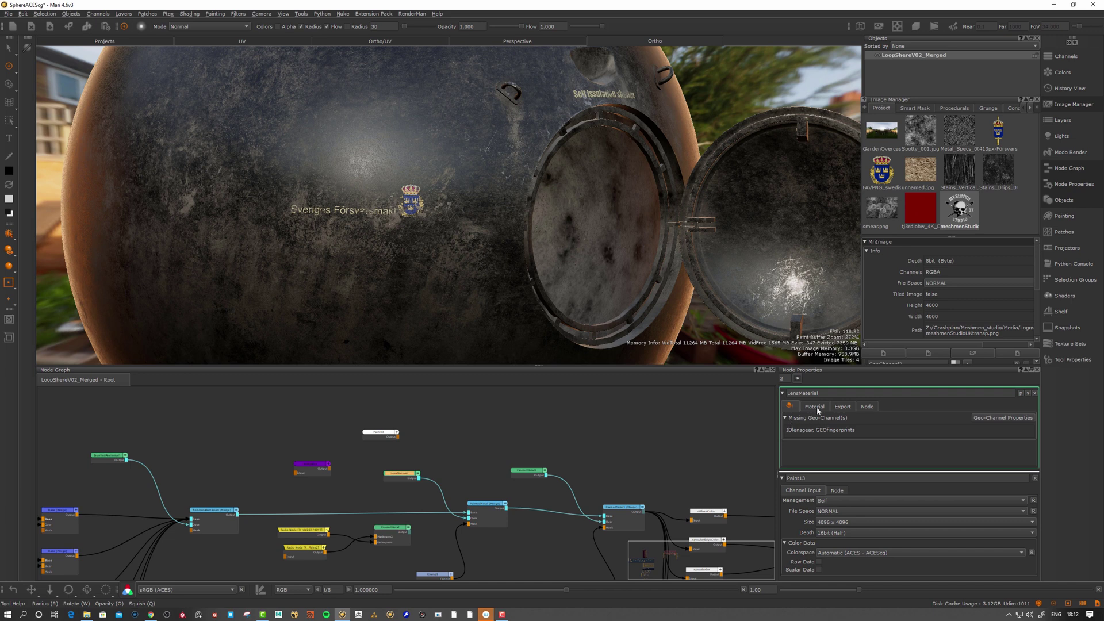
Project the skull logo decal onto the sphere via LensMaterial's settings and inspect it close up
left_click(815, 407)
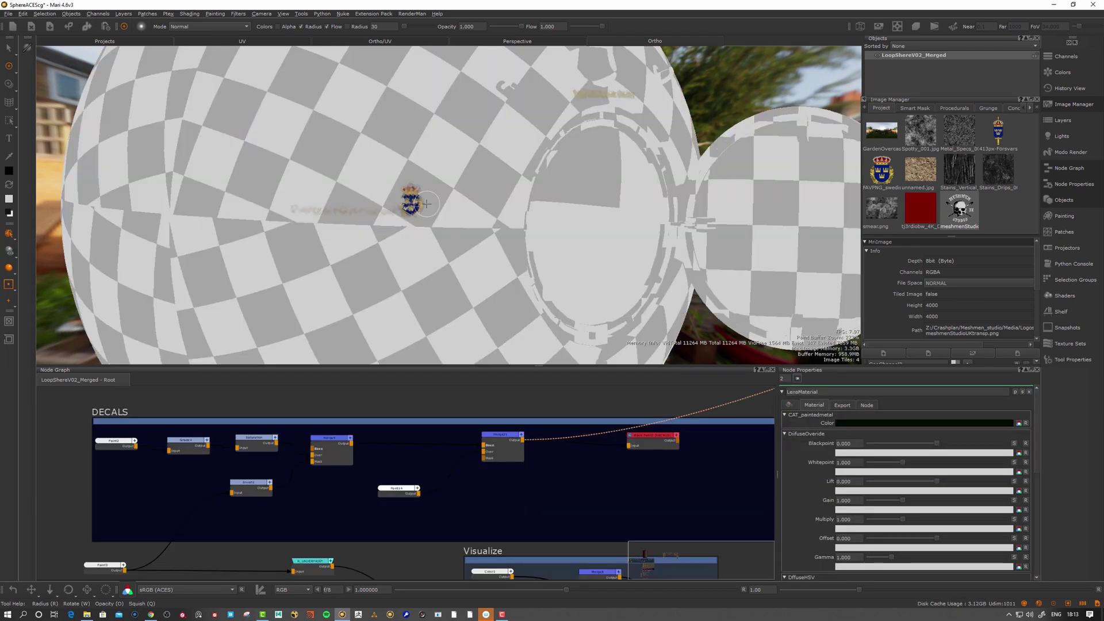
scroll(414, 219, "up", 3)
key("t")
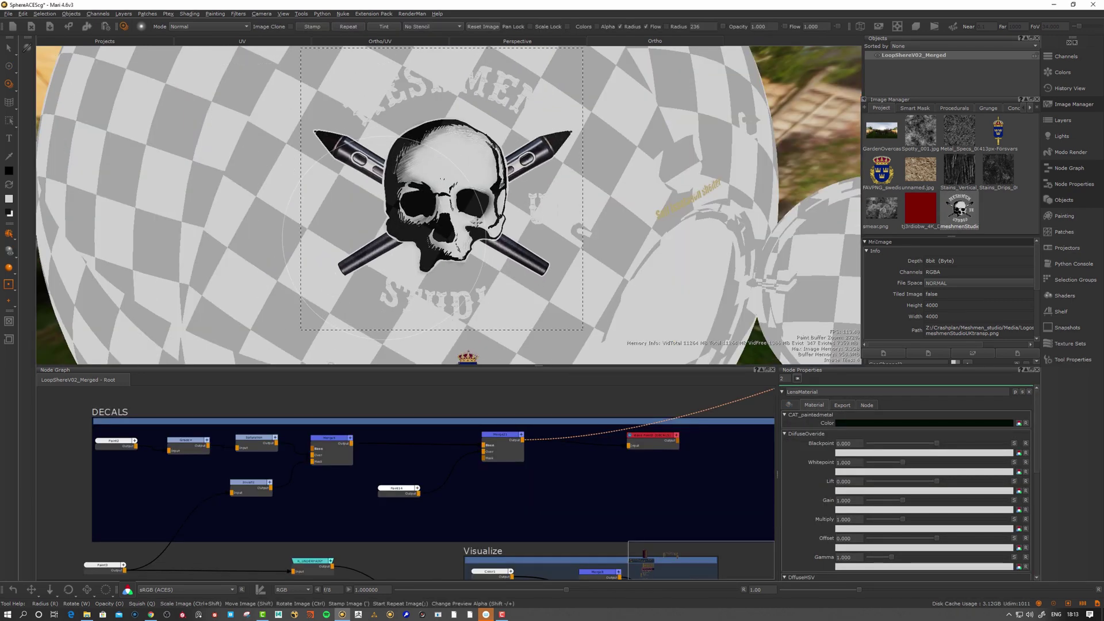
key("apostrophe")
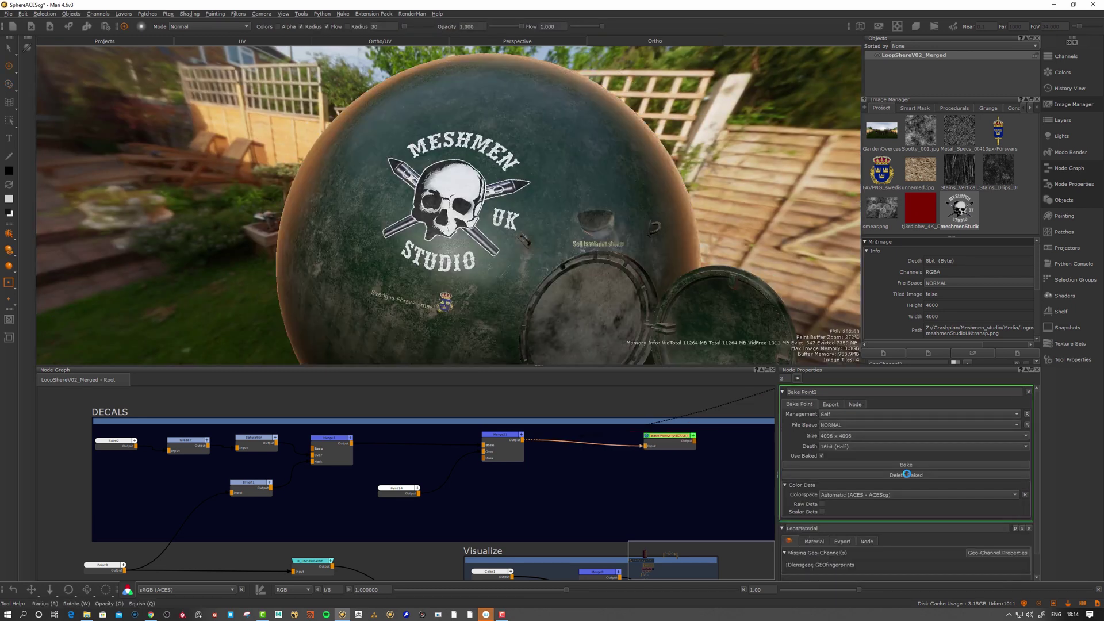
left_click_drag(559, 236, 531, 212, "alt")
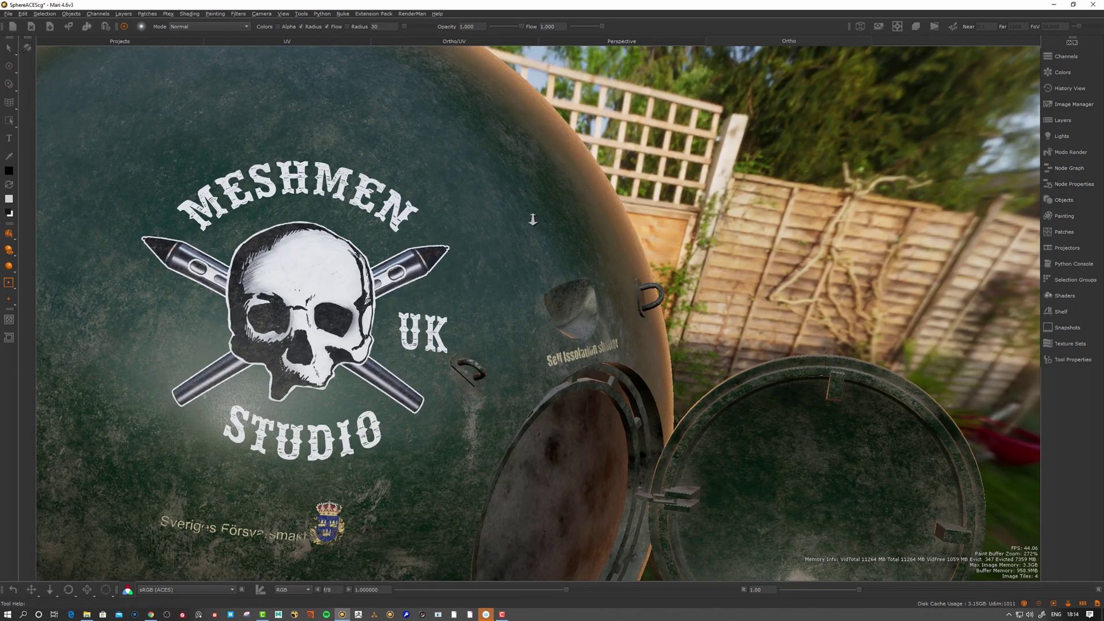
right_click_drag(530, 217, 525, 229, "alt")
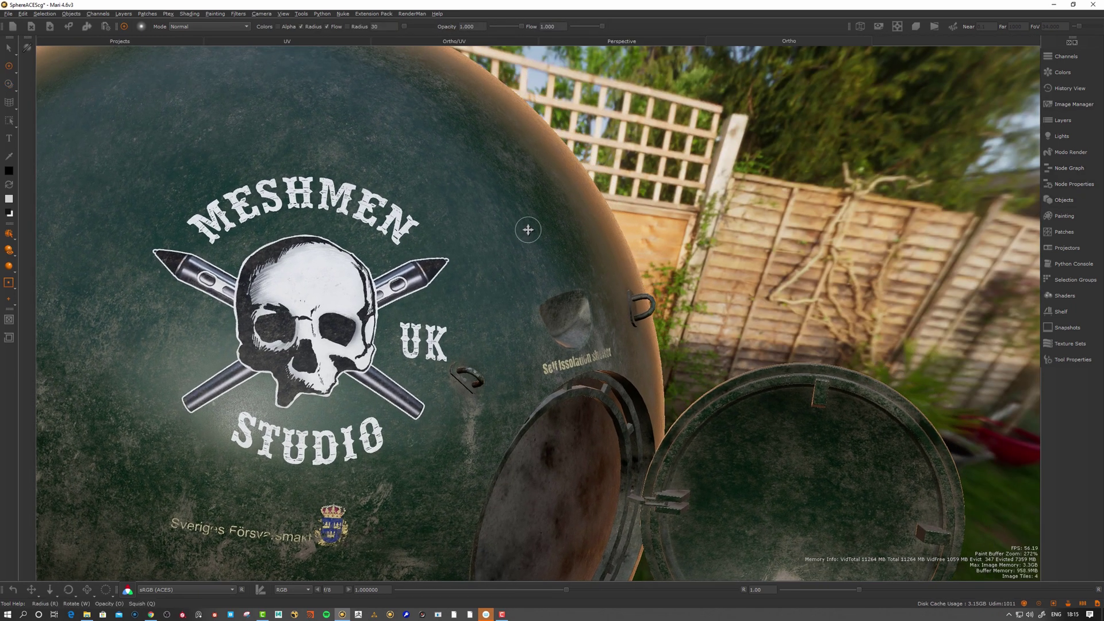
left_click_drag(523, 232, 476, 242, "alt")
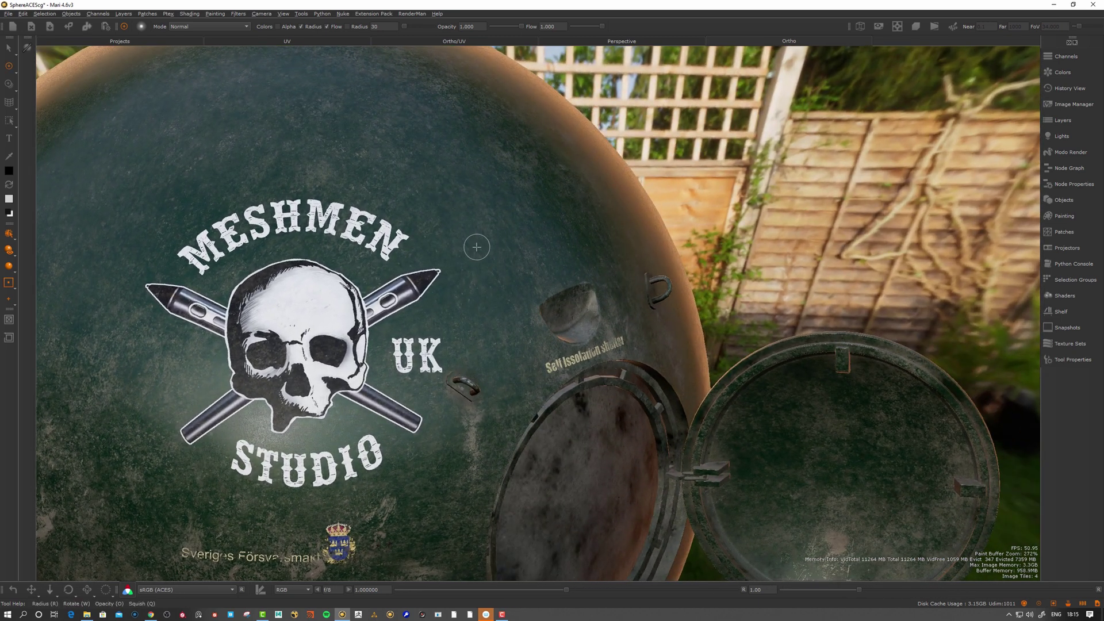